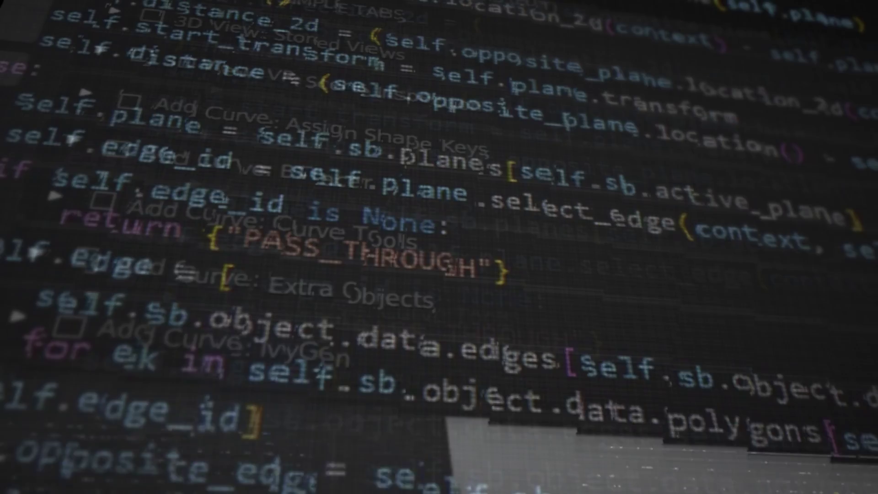
# Install the Section Box add-on from SectionBox_2.0.2.zip through Preferences > Add-ons
pyautogui.click(259, 44)
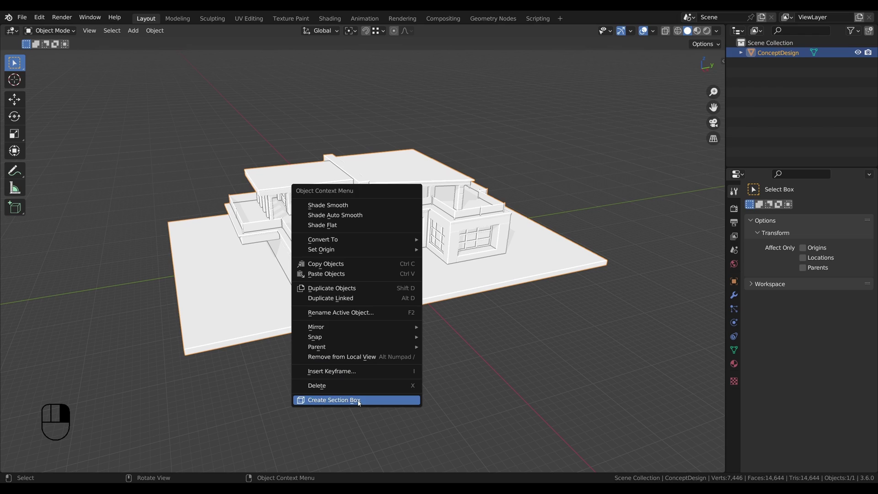
pyautogui.click(356, 400)
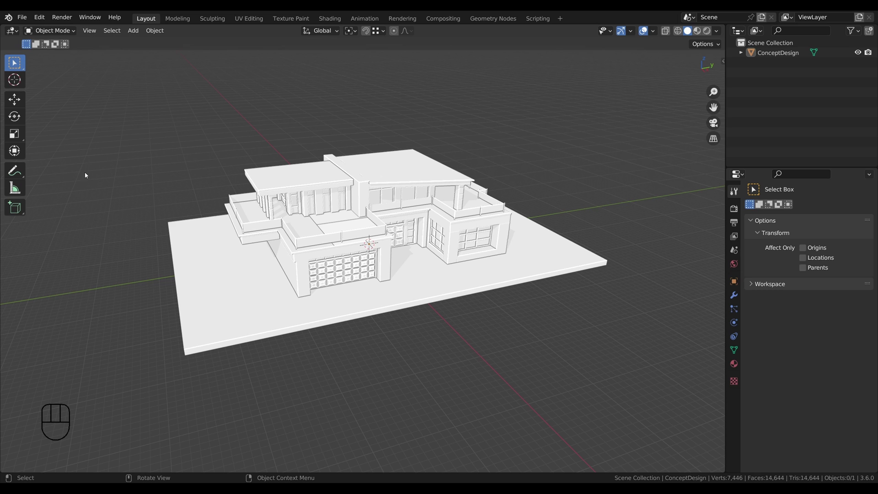
pyautogui.click(33, 17)
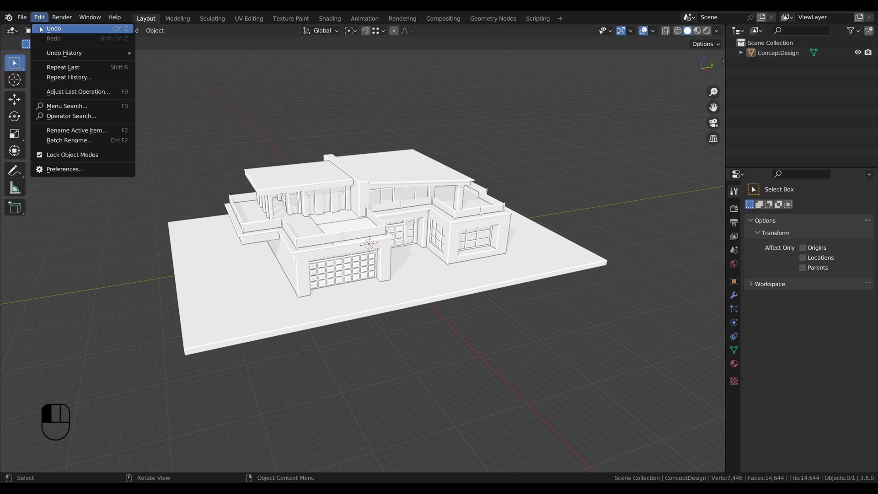
pyautogui.click(70, 171)
pyautogui.click(42, 129)
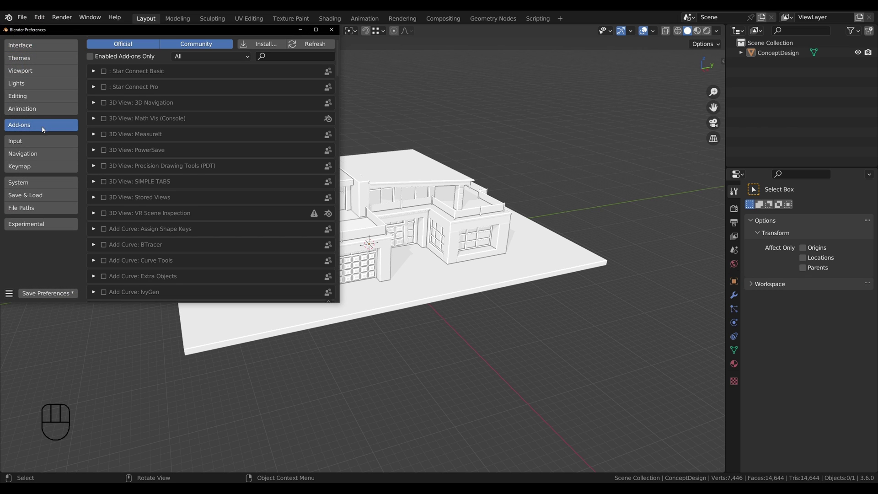
pyautogui.click(261, 43)
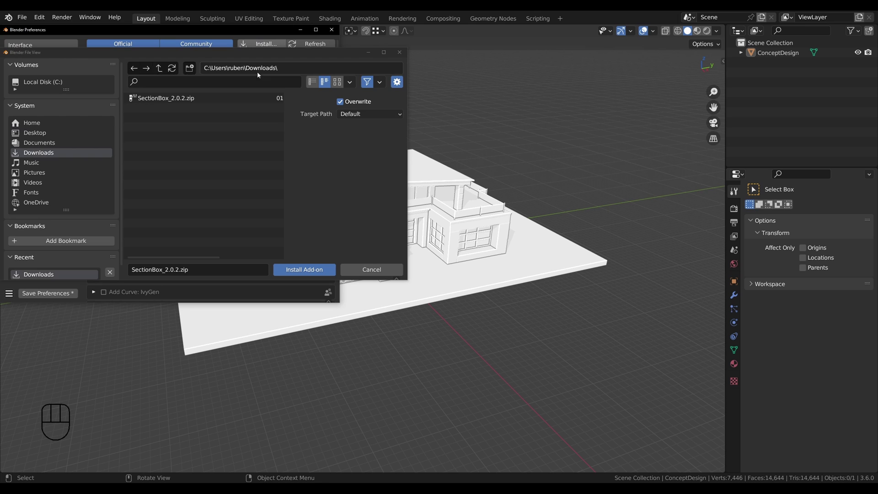
pyautogui.click(174, 98)
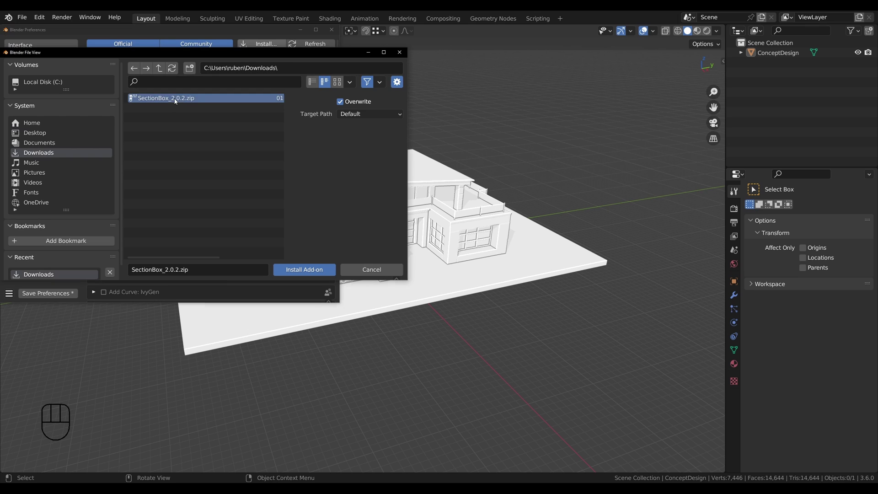
pyautogui.click(298, 270)
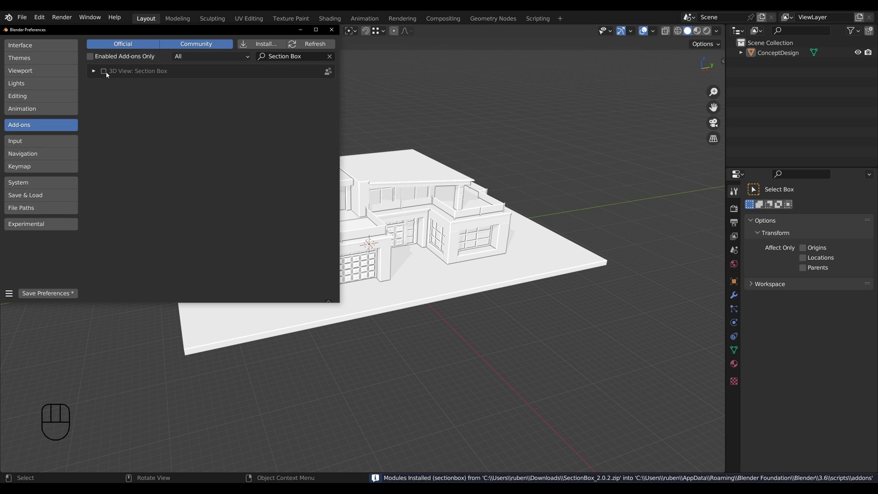
# Enable the Section Box 2.0.2 add-on and expand its details
pyautogui.click(103, 71)
pyautogui.click(94, 71)
pyautogui.scroll(-6, 163, 190)
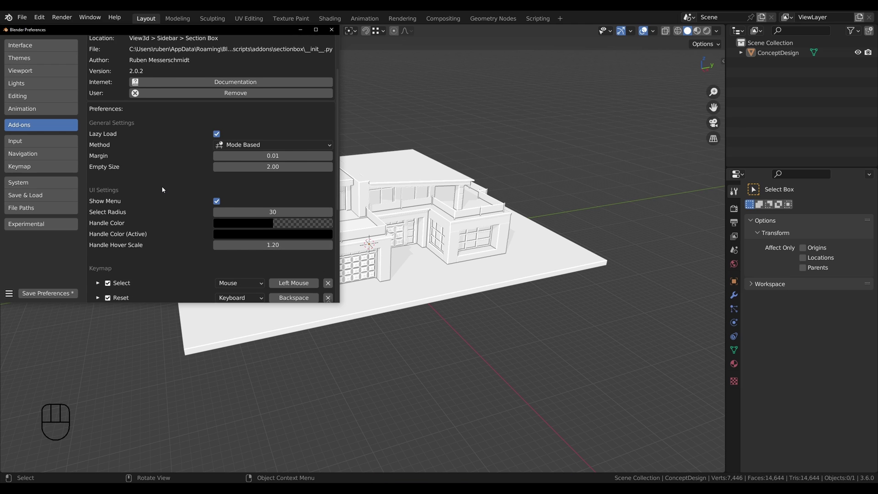
pyautogui.scroll(-8, 163, 189)
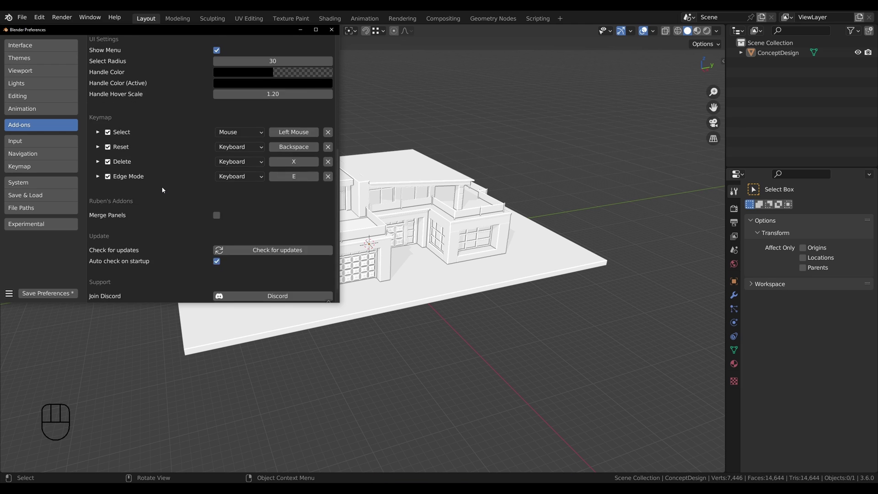
pyautogui.scroll(6, 162, 189)
# Box-select the ConceptDesign house and create sectionbox_0 around it from the context menu
pyautogui.click(537, 360)
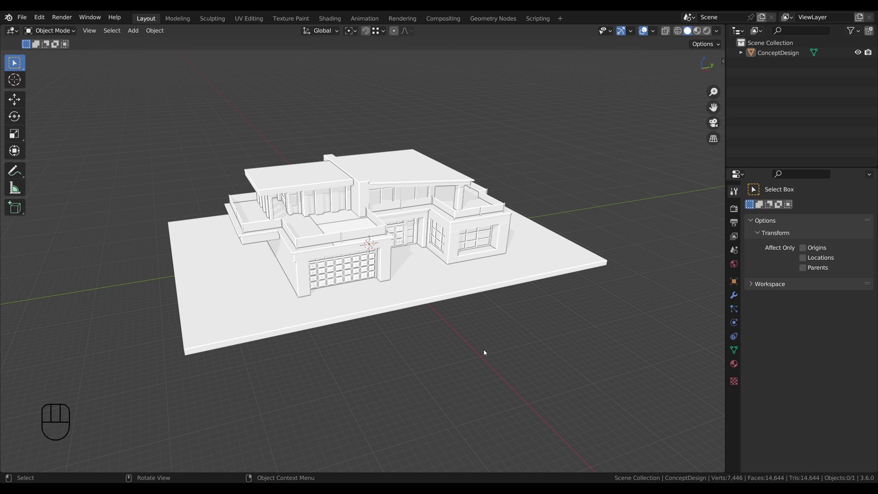
pyautogui.moveTo(175, 100); pyautogui.dragTo(547, 379)
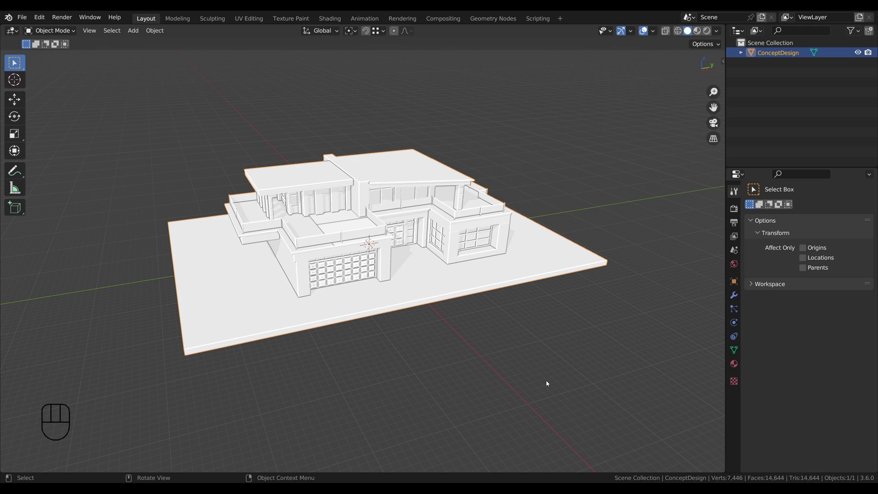
pyautogui.rightClick(397, 207)
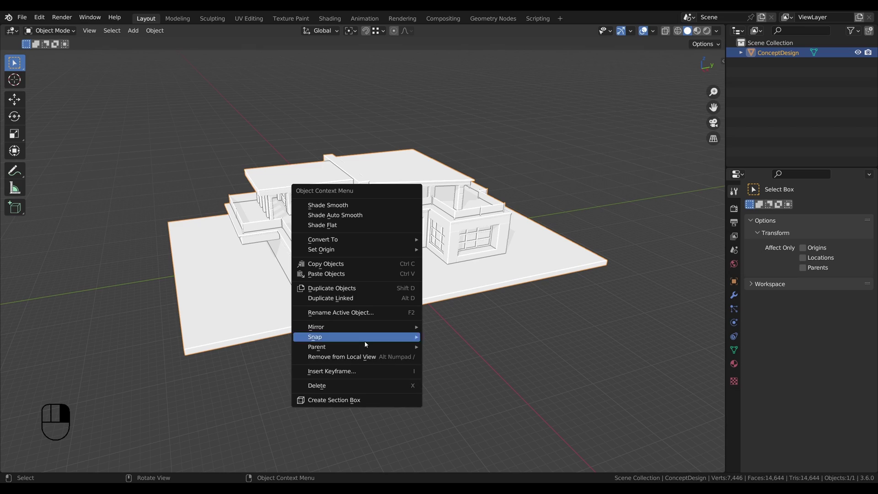
pyautogui.click(359, 401)
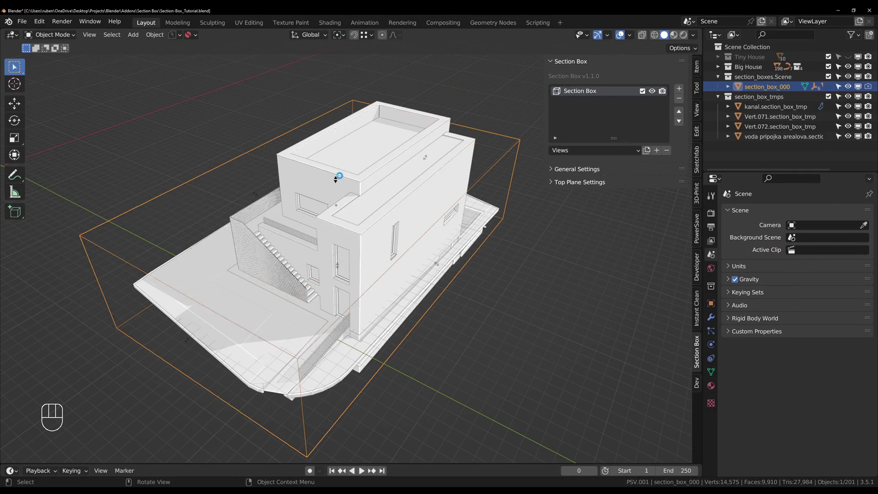
pyautogui.moveTo(338, 179); pyautogui.dragTo(501, 216, button='middle')
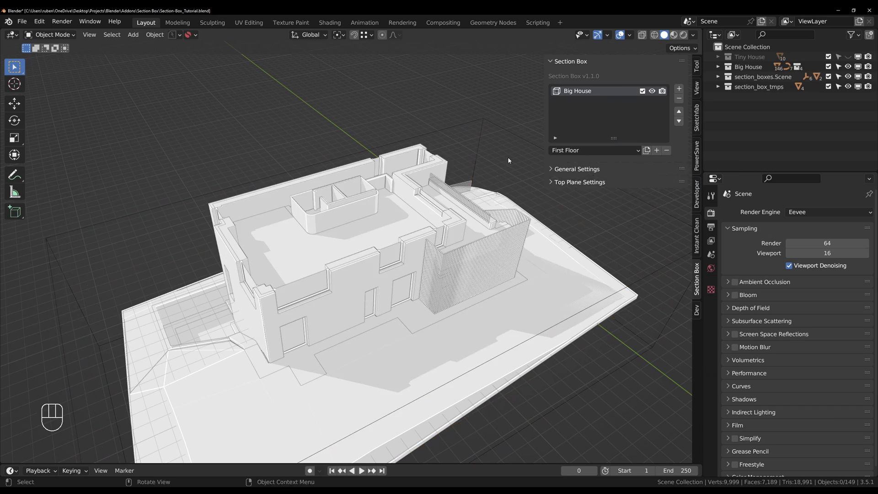
pyautogui.click(620, 171)
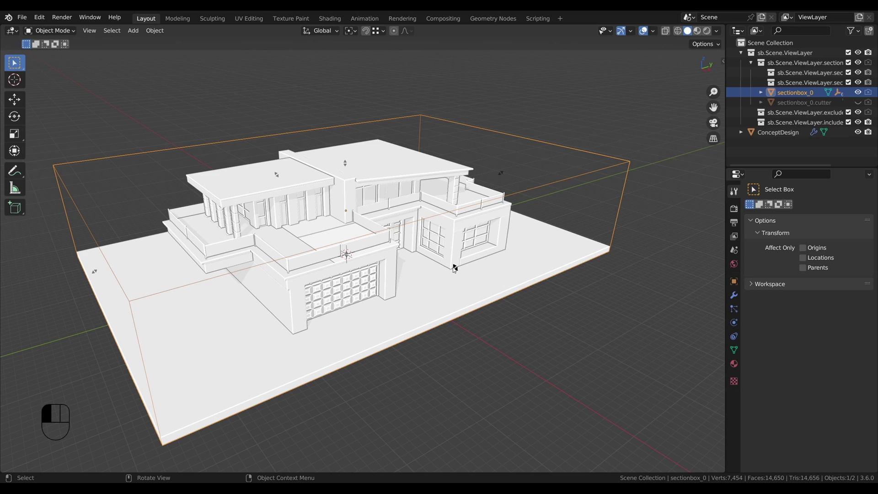
pyautogui.moveTo(455, 267); pyautogui.dragTo(400, 246)
pyautogui.moveTo(400, 246); pyautogui.dragTo(469, 288, button='middle')
pyautogui.scroll(-2, 469, 288)
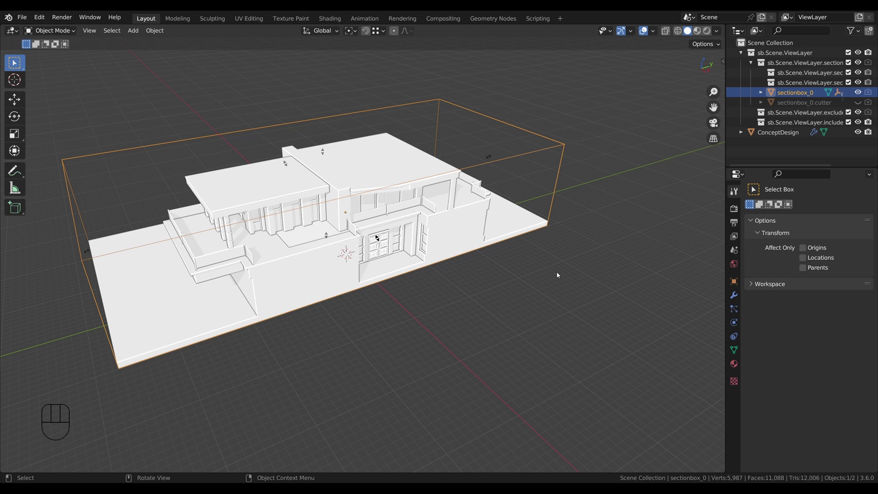
pyautogui.press('BackSpace')
pyautogui.moveTo(557, 274); pyautogui.dragTo(580, 289, button='middle')
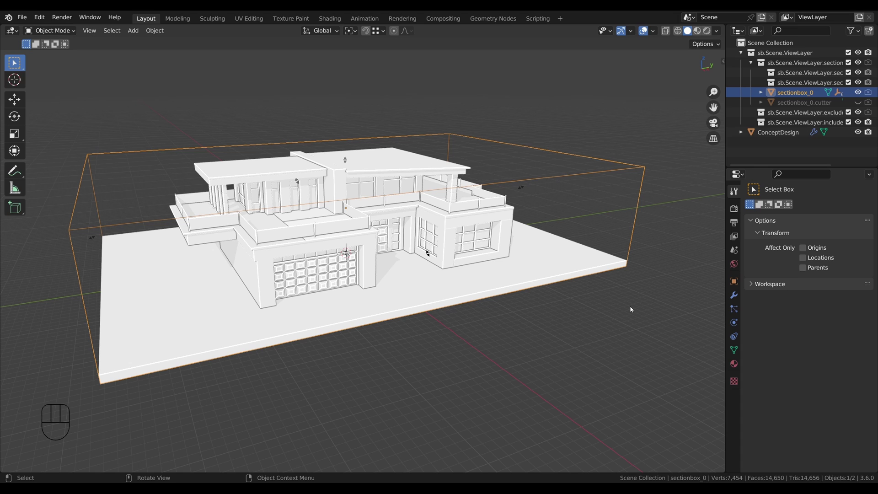
# In the Section Box sidebar panel, set the Elevation crease angle to 175° and generate the elevation
pyautogui.press('n')
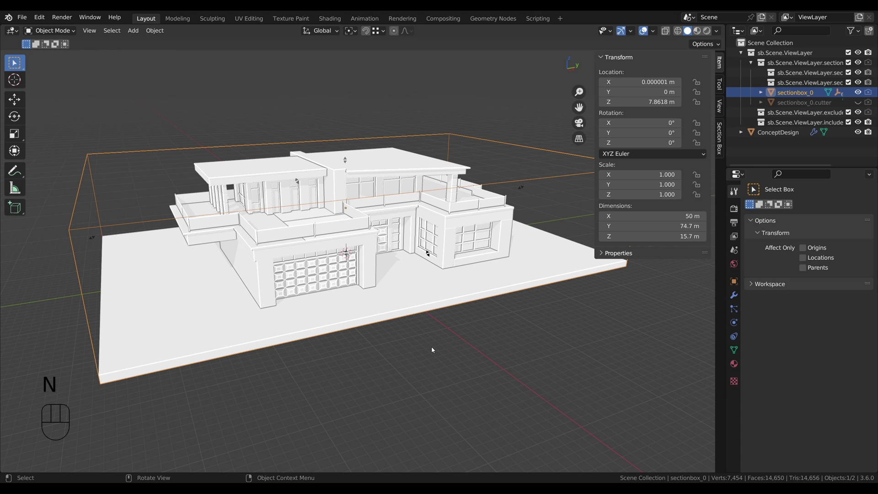
pyautogui.click(719, 136)
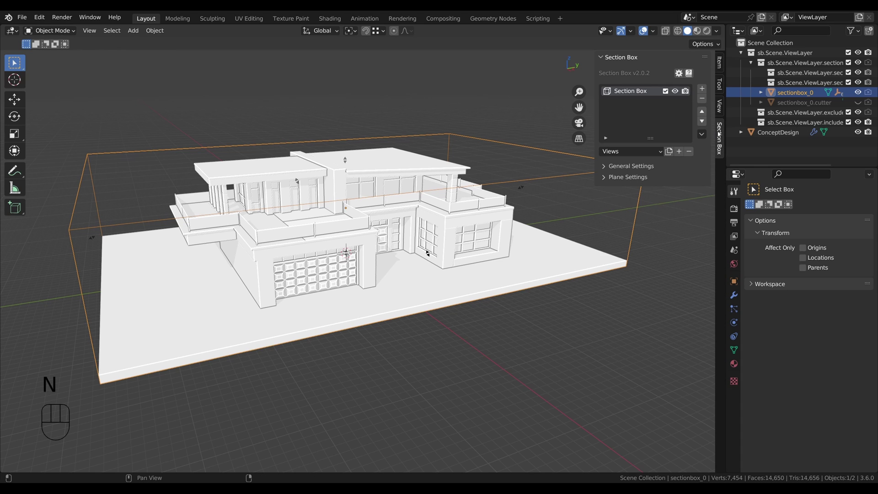
pyautogui.click(604, 168)
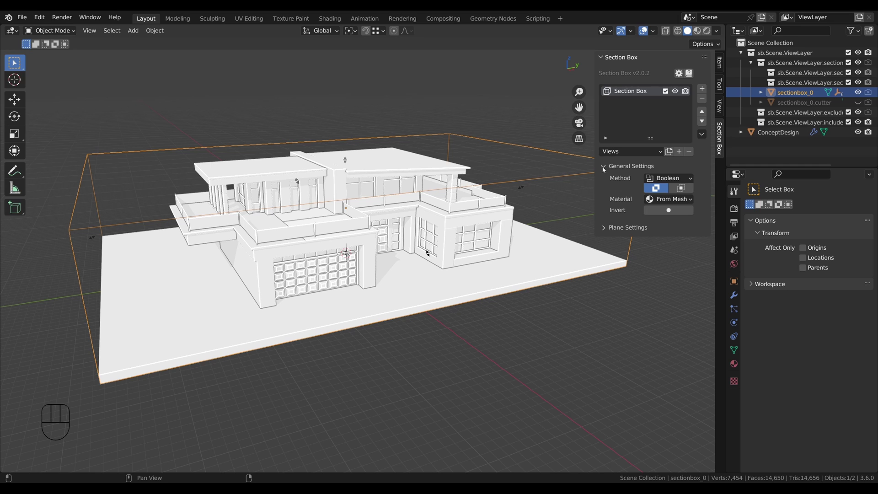
pyautogui.click(604, 227)
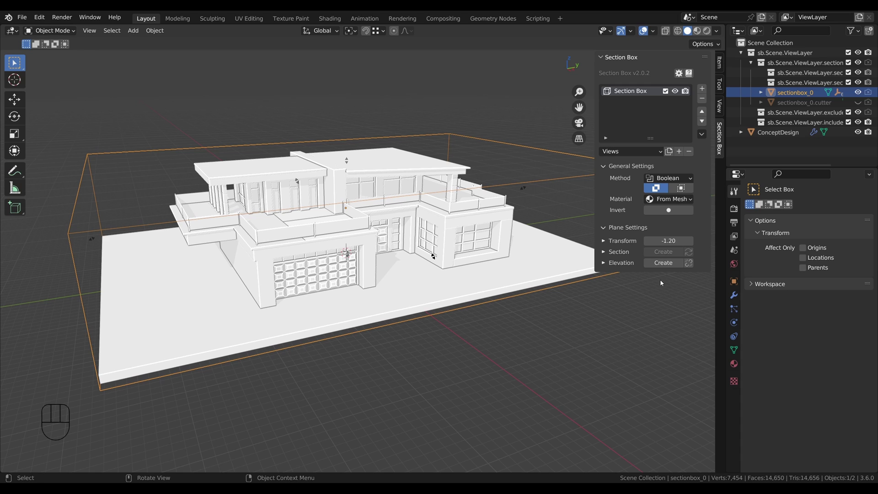
pyautogui.click(604, 263)
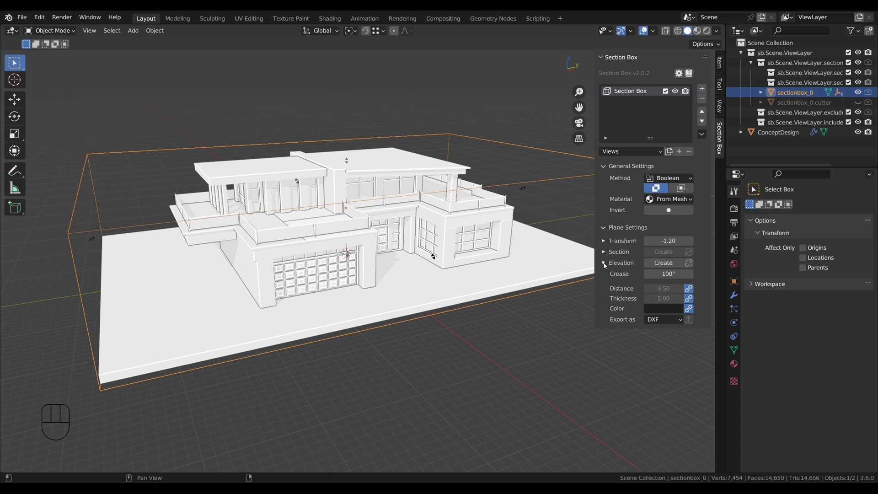
pyautogui.click(661, 274)
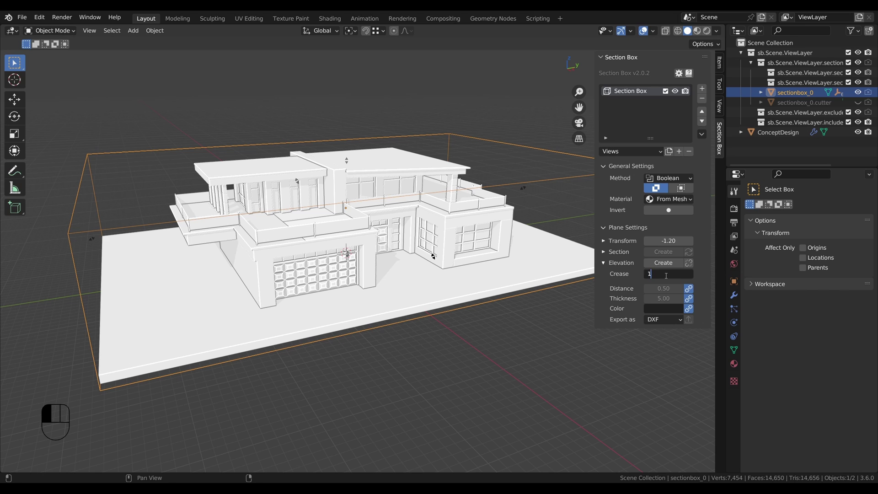
pyautogui.press('Return')
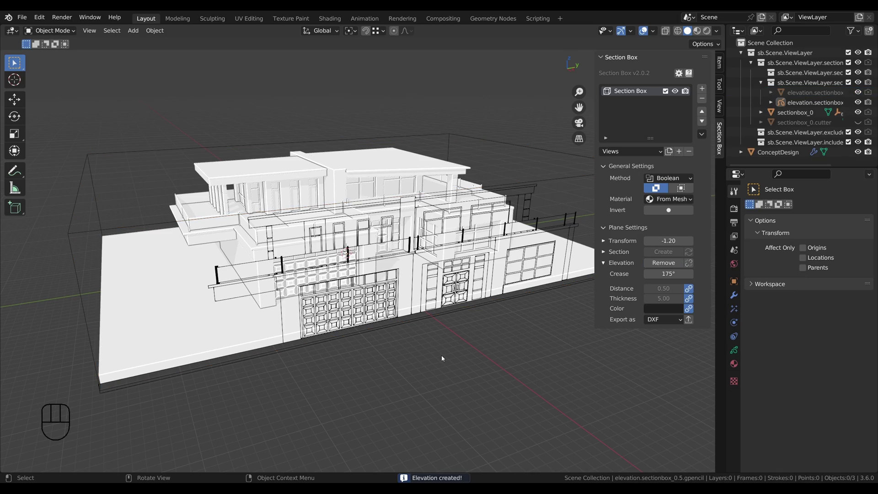
# Remove the generated elevation drawing from the house
pyautogui.press('n')
pyautogui.moveTo(536, 296); pyautogui.dragTo(519, 315, button='middle')
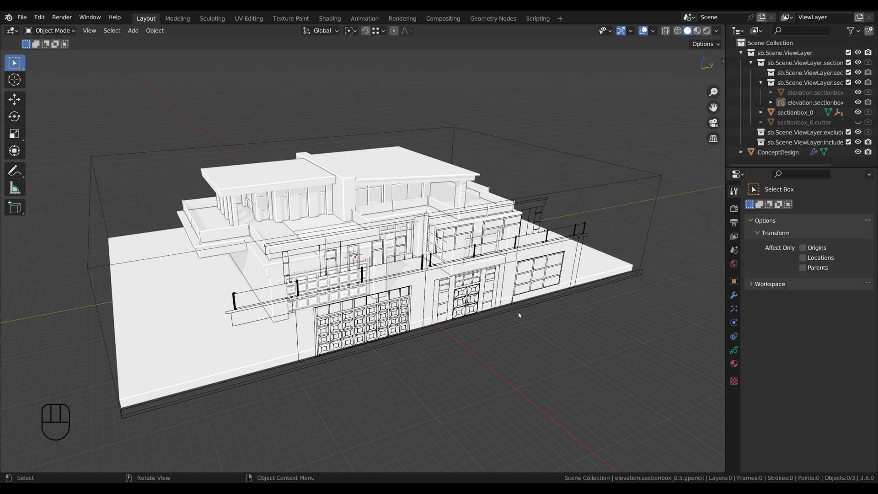
pyautogui.scroll(2, 580, 329)
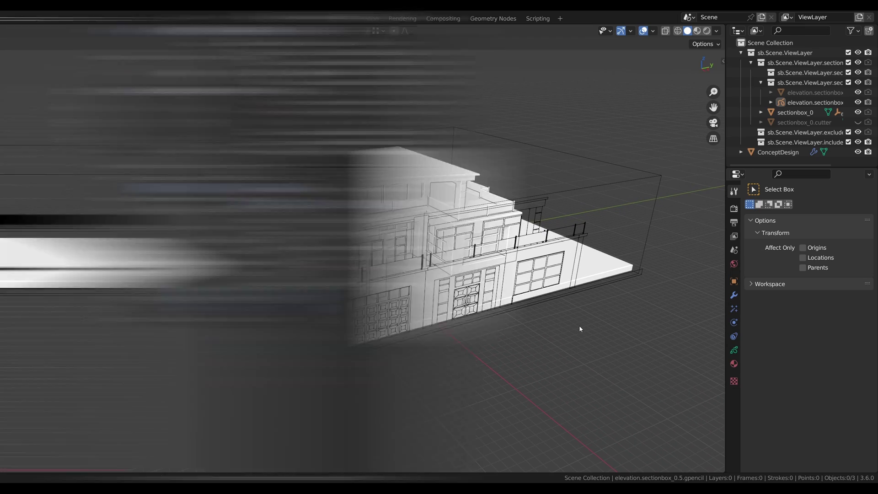
pyautogui.press('n')
pyautogui.click(664, 263)
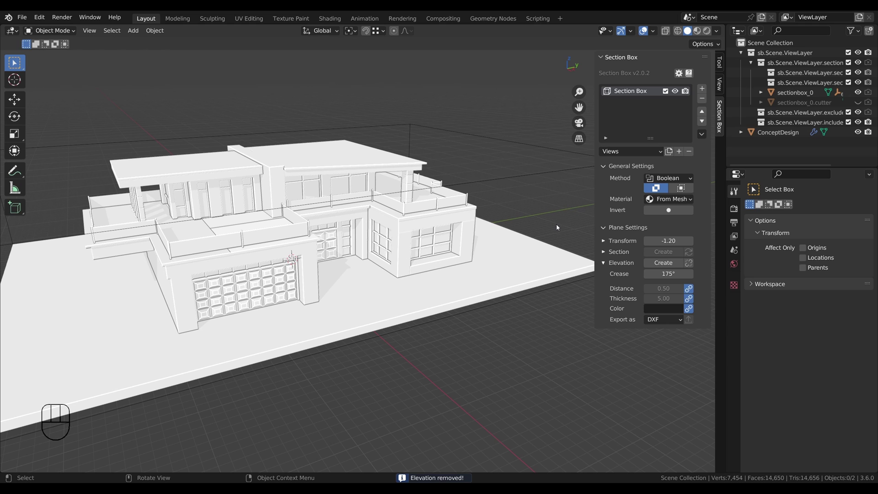
# Raise the sectionbox_0 cut to 18.23 and create the cross section of the house
pyautogui.click(511, 180)
pyautogui.moveTo(379, 270); pyautogui.dragTo(333, 228)
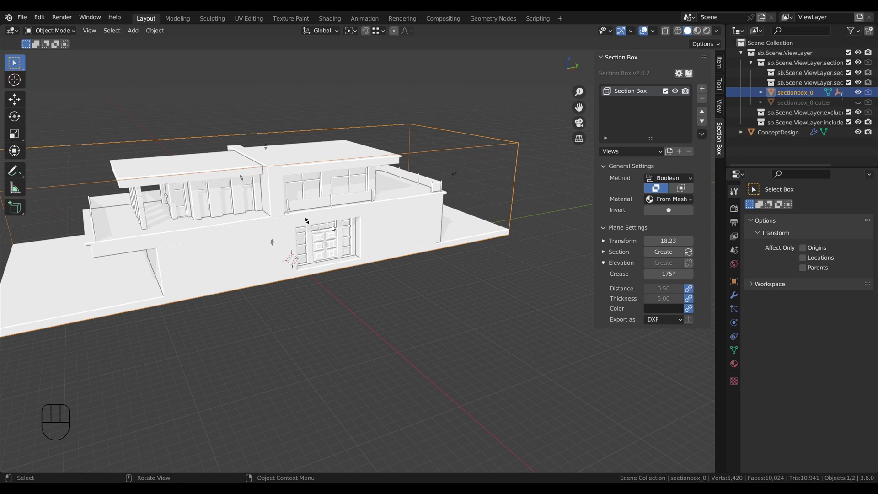
pyautogui.click(665, 254)
pyautogui.scroll(3, 384, 257)
pyautogui.keyDown('shift'); pyautogui.moveTo(384, 256); pyautogui.dragTo(538, 336, button='middle'); pyautogui.keyUp('shift')
pyautogui.scroll(3, 585, 358)
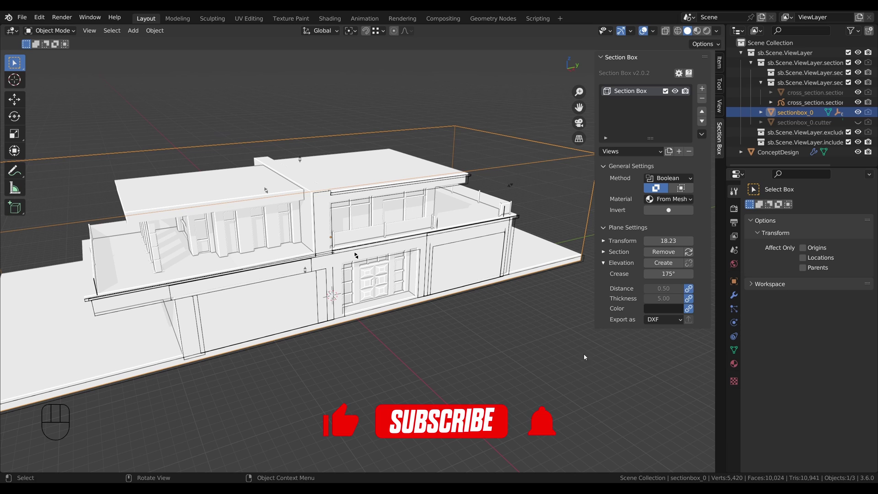
# Recreate the elevation drawing and reduce its line thickness from 5.00 to 2.09
pyautogui.click(661, 263)
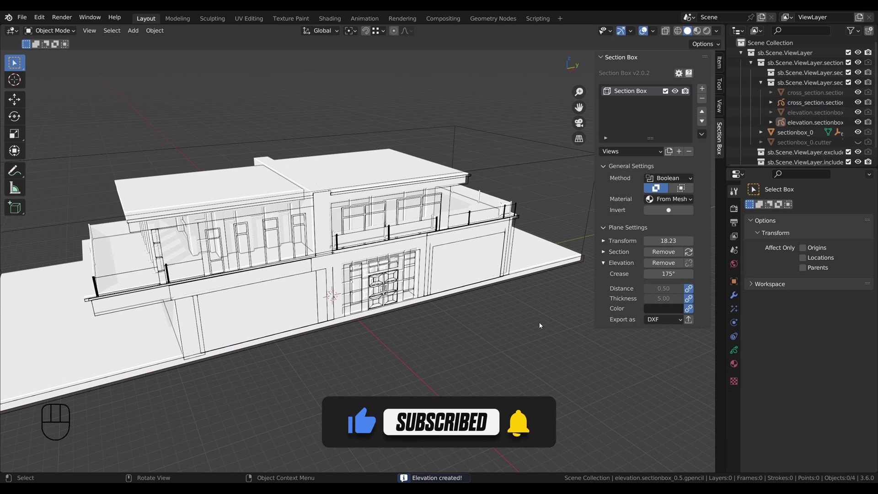
pyautogui.keyDown('shift'); pyautogui.moveTo(432, 292); pyautogui.dragTo(557, 313, button='middle'); pyautogui.keyUp('shift')
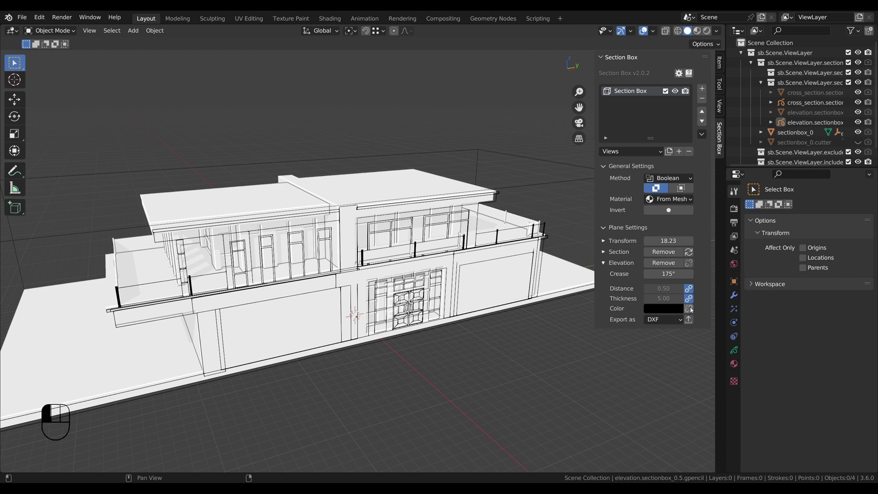
pyautogui.moveTo(668, 299)
pyautogui.mouseDown()
pyautogui.moveTo(641, 298)
pyautogui.moveTo(668, 298)
pyautogui.mouseUp()
pyautogui.scroll(5, 347, 256)
pyautogui.keyDown('shift'); pyautogui.moveTo(412, 293); pyautogui.dragTo(399, 249, button='middle'); pyautogui.keyUp('shift')
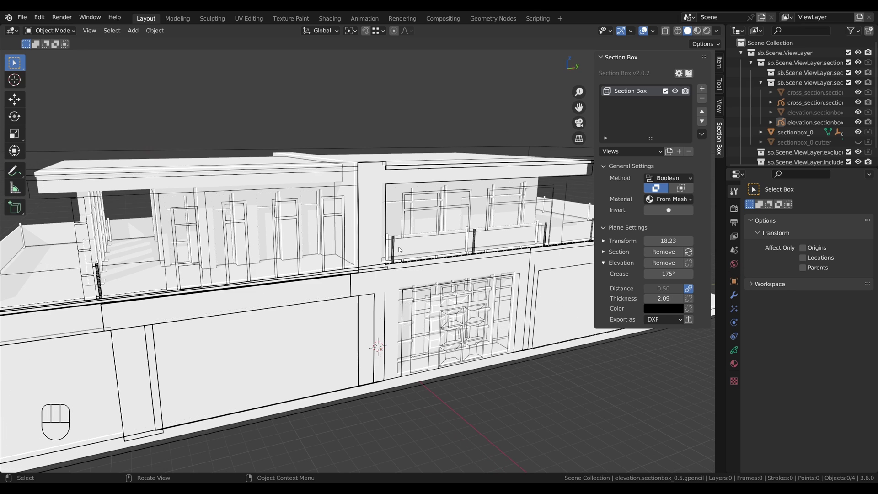
# Change the Section line color to a medium blue with brightness about 0.356
pyautogui.click(604, 252)
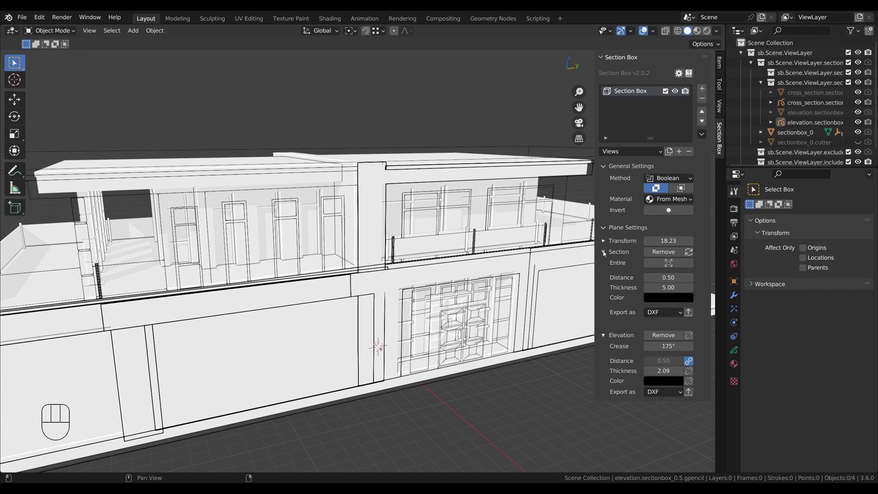
pyautogui.click(664, 298)
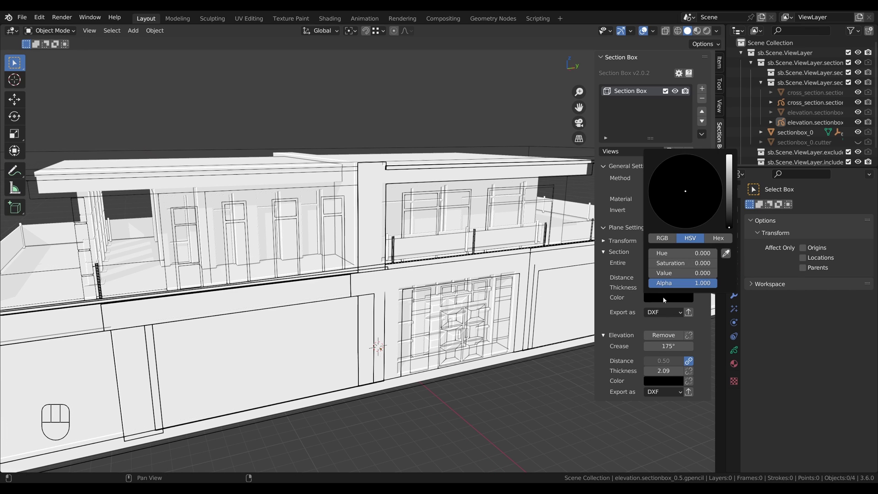
pyautogui.moveTo(729, 225); pyautogui.dragTo(729, 198)
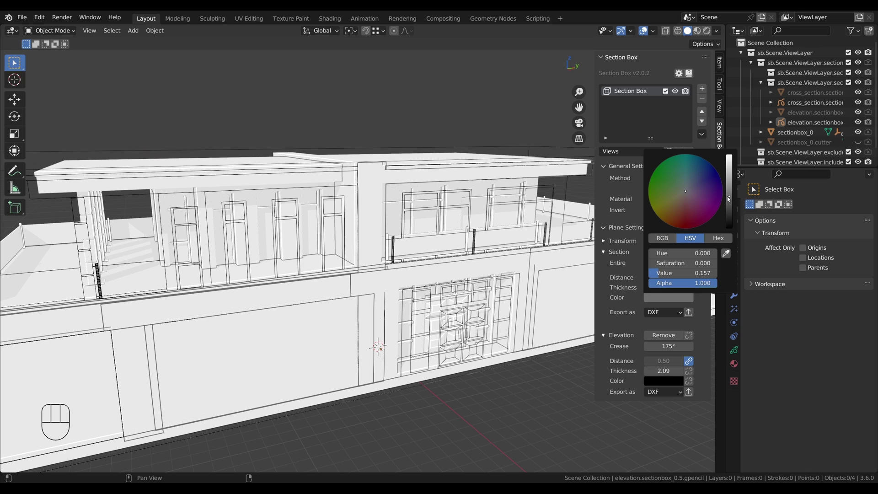
pyautogui.click(692, 177)
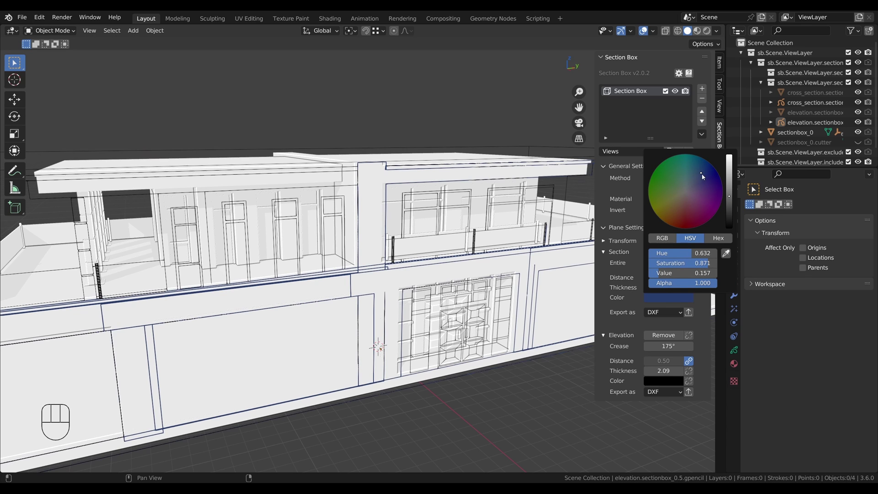
pyautogui.moveTo(728, 198); pyautogui.dragTo(729, 180)
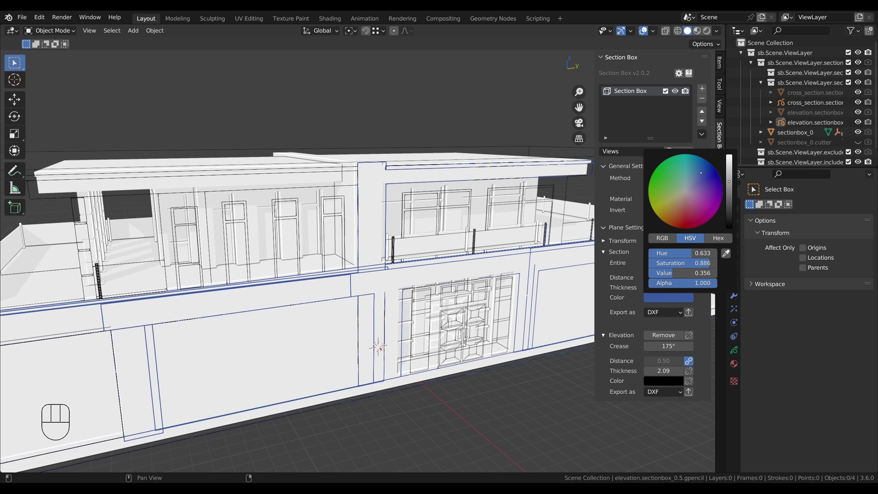
pyautogui.keyDown('shift'); pyautogui.moveTo(378, 347); pyautogui.dragTo(473, 322, button='middle'); pyautogui.keyUp('shift')
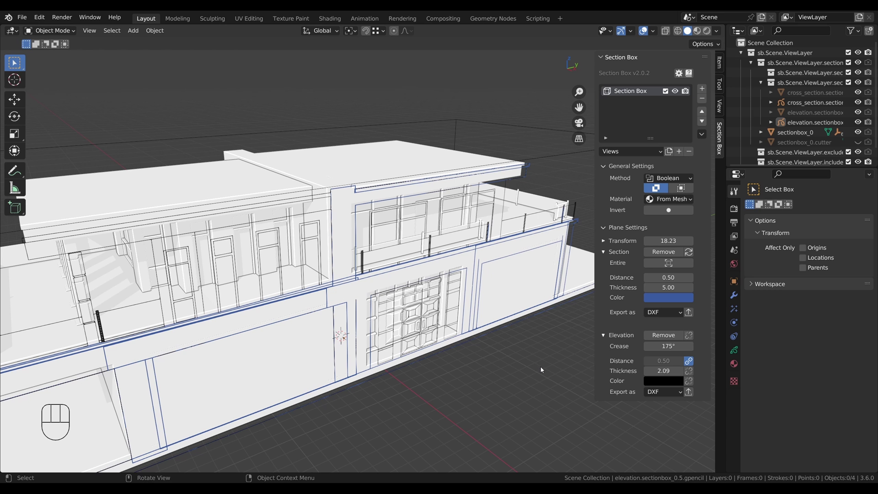
# Export the elevation as Elevation.dxf to C:\subscribe with Clean Up enabled
pyautogui.click(689, 392)
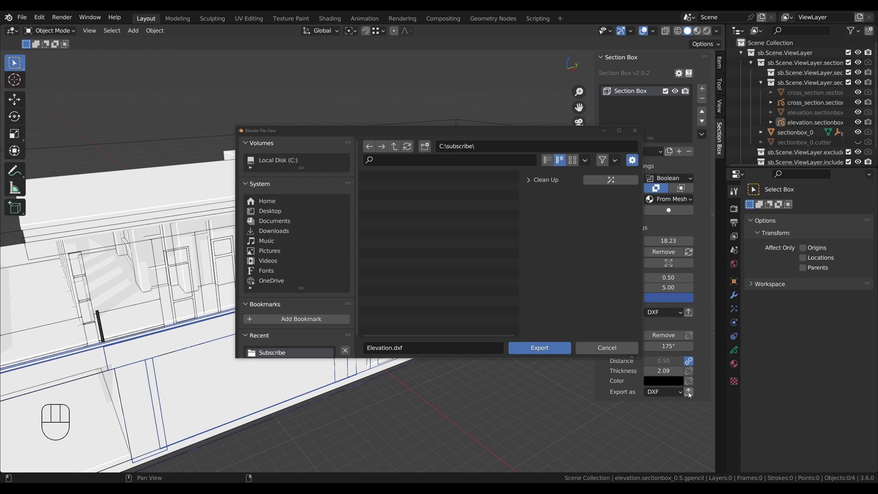
pyautogui.click(529, 181)
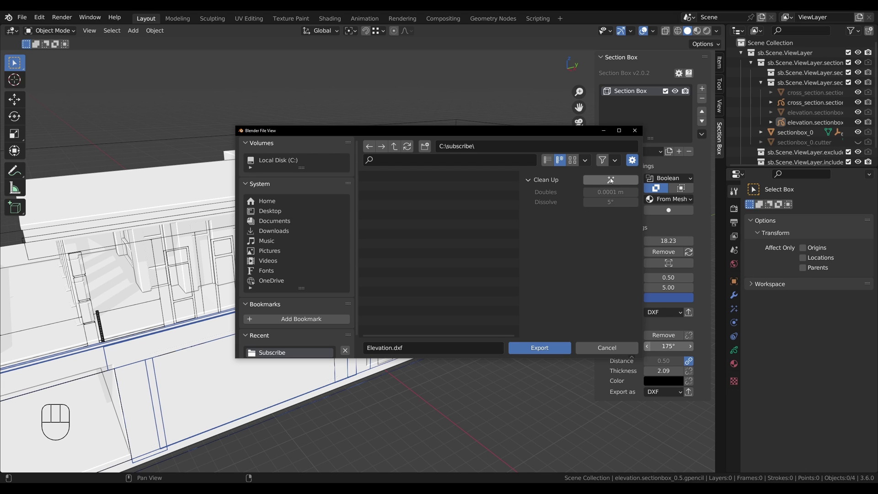
pyautogui.click(611, 181)
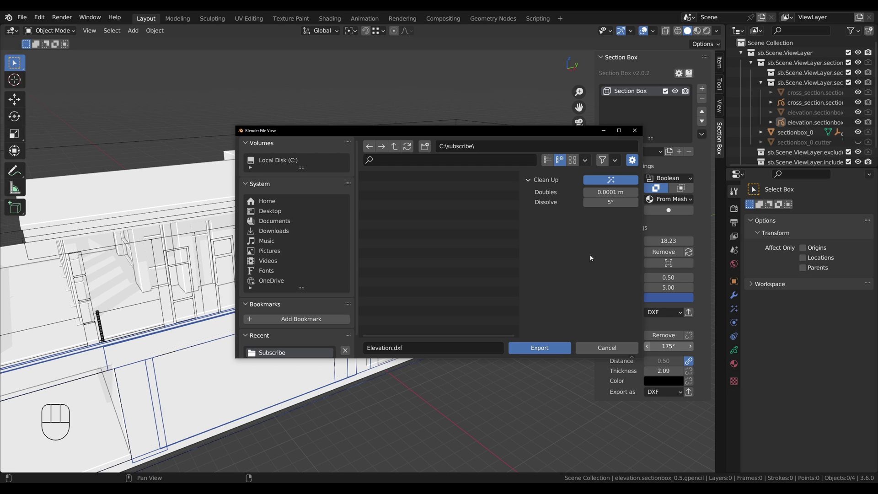
pyautogui.click(544, 350)
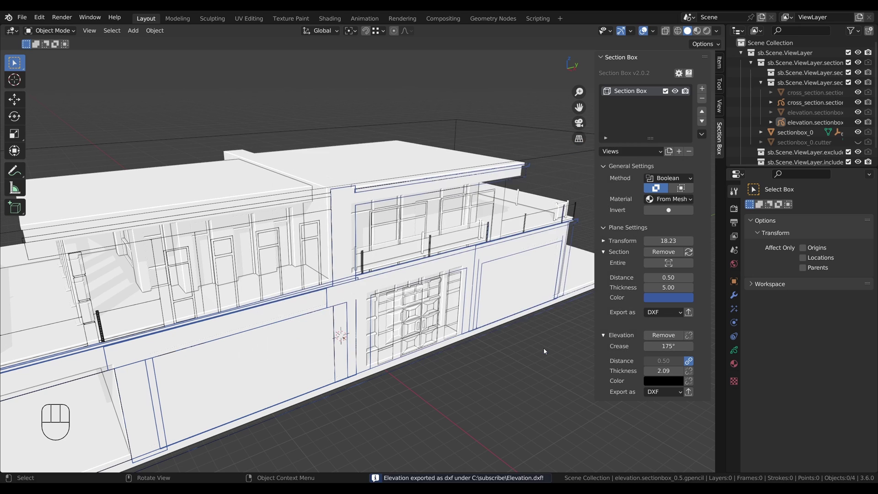